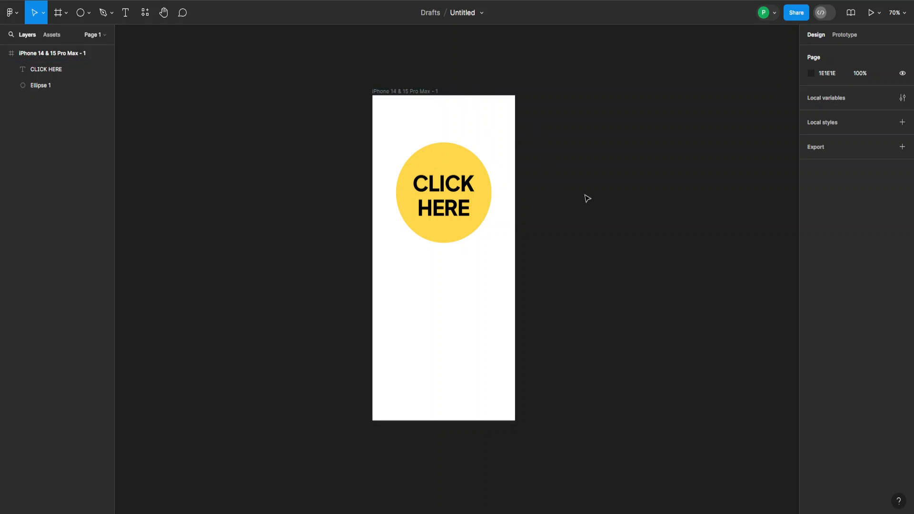
Step: Duplicate the iPhone 14 & 15 Pro Max - 1 frame and place the copy beside the original
left_click_drag(584, 194, 459, 196)
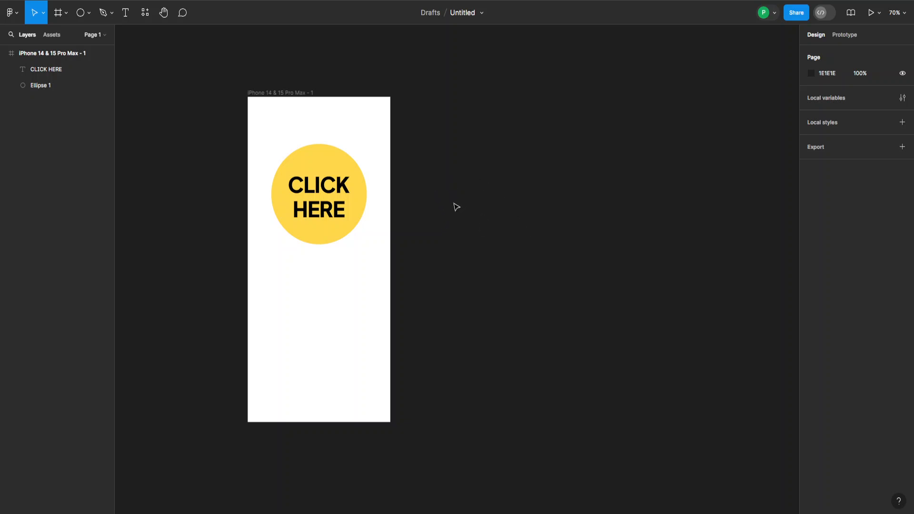
left_click(264, 94)
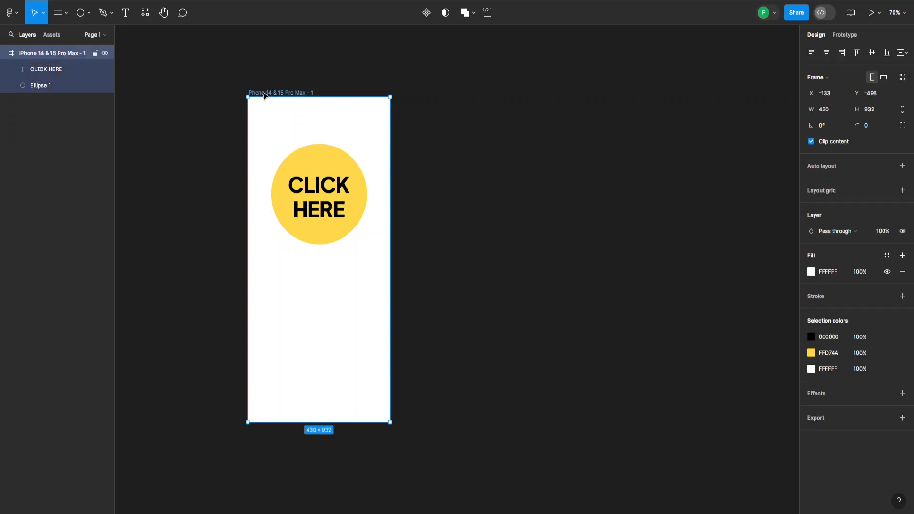
left_click_drag(265, 95, 451, 99)
left_click_drag(612, 208, 627, 210)
left_click(628, 210)
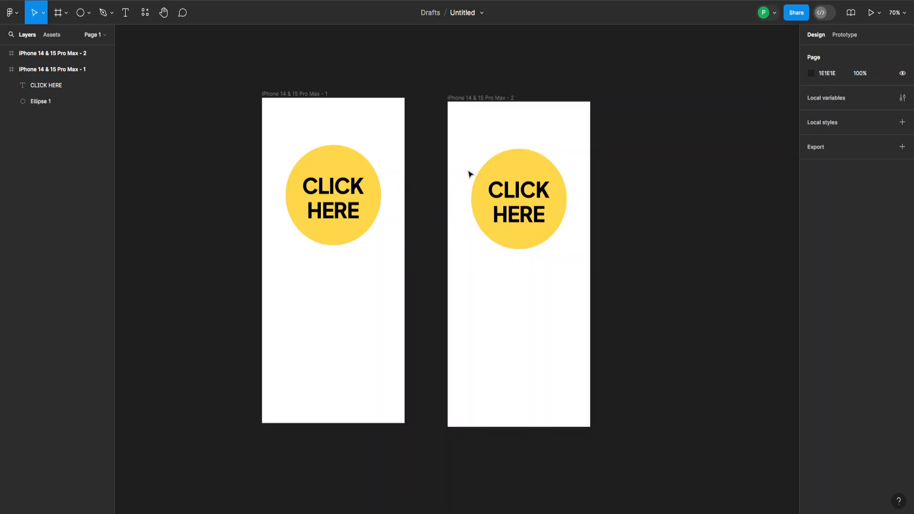
Step: Enlarge the yellow circle in the copied frame from its centre to about 1448 × 1448 so it covers the frame, and lock it
left_click(526, 169)
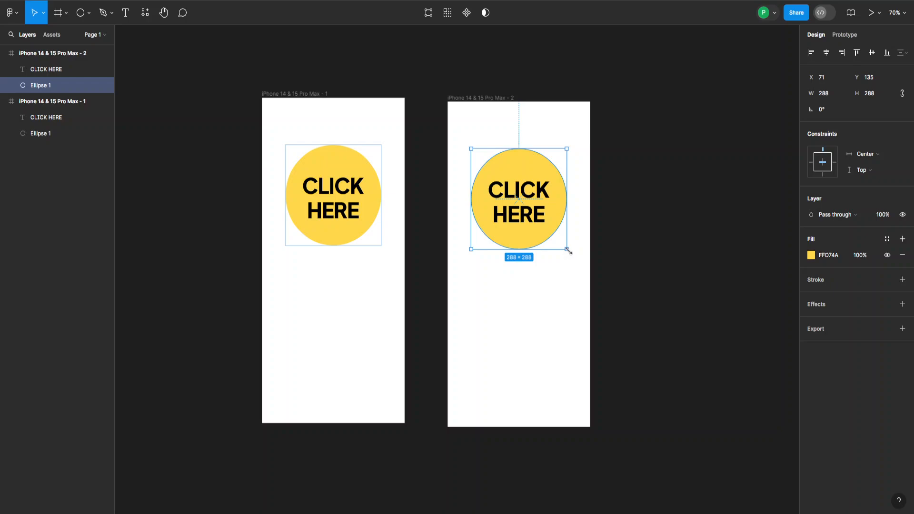
left_click_drag(566, 249, 693, 451)
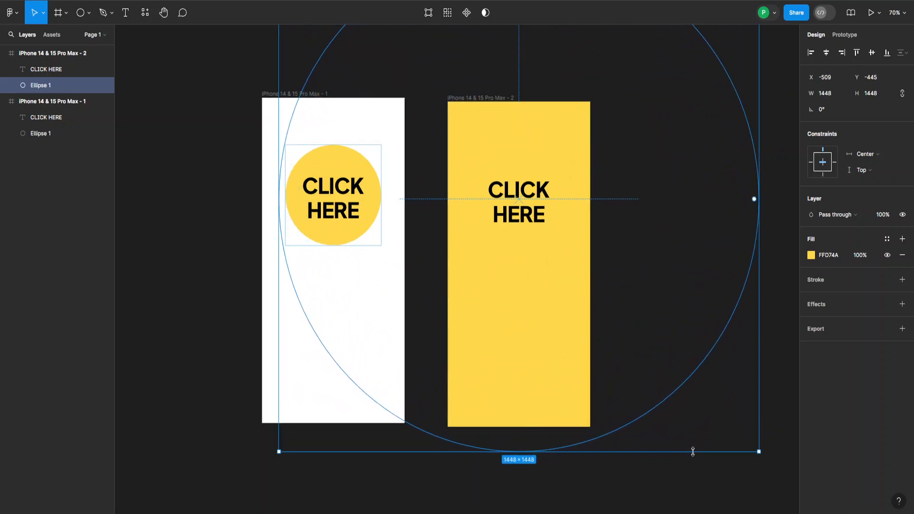
right_click(512, 300)
mouse_move(532, 397)
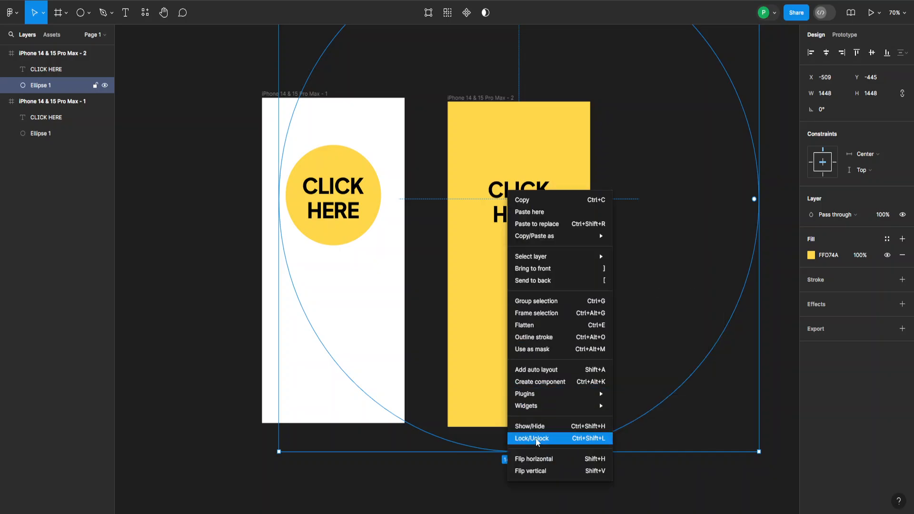
left_click(521, 443)
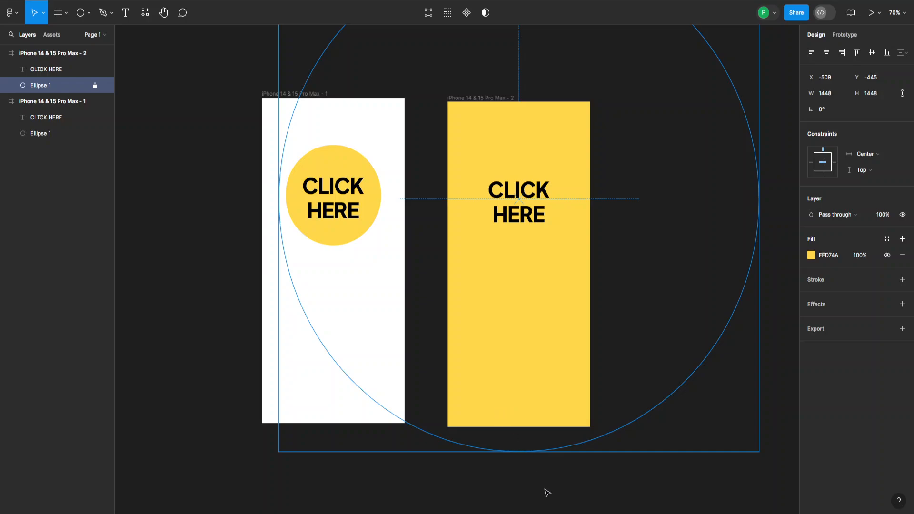
left_click(545, 483)
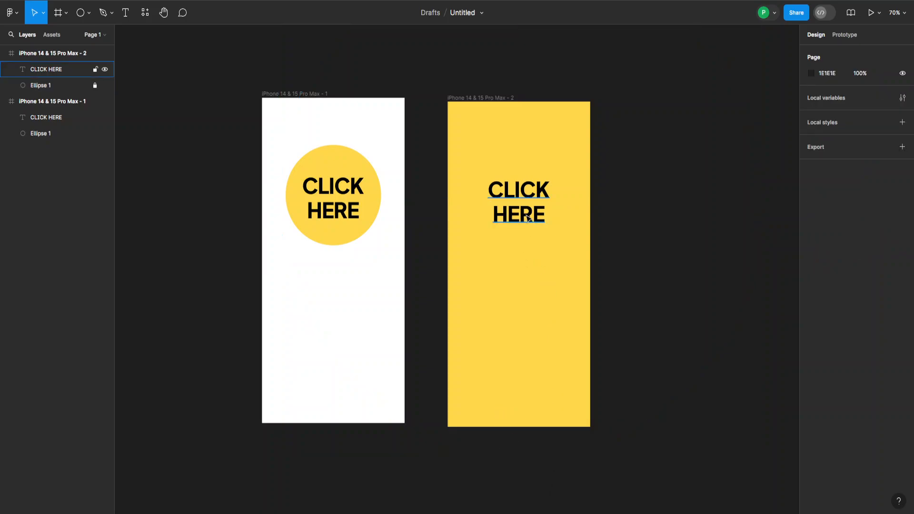
Step: Move the CLICK HERE text in the copied frame straight down near its lower edge and replace the wording with "WELCOME!"
left_click_drag(521, 217, 525, 376)
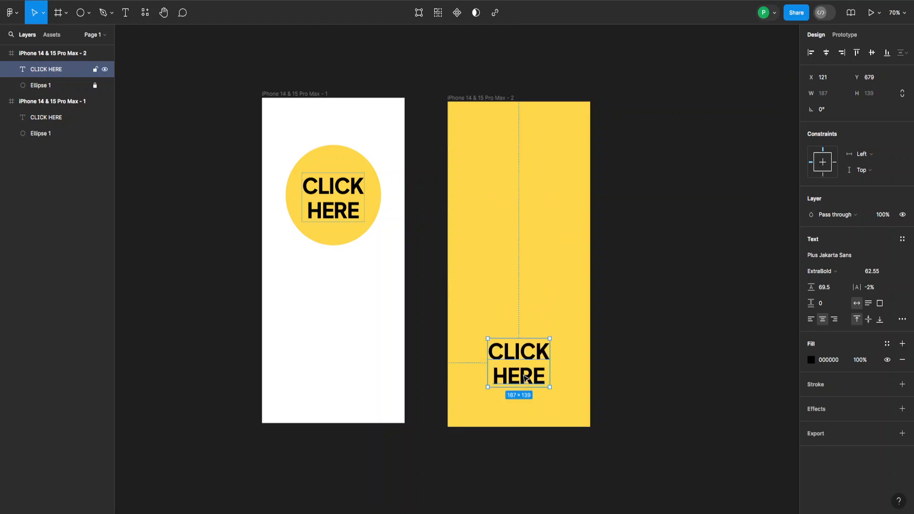
double_click(524, 376)
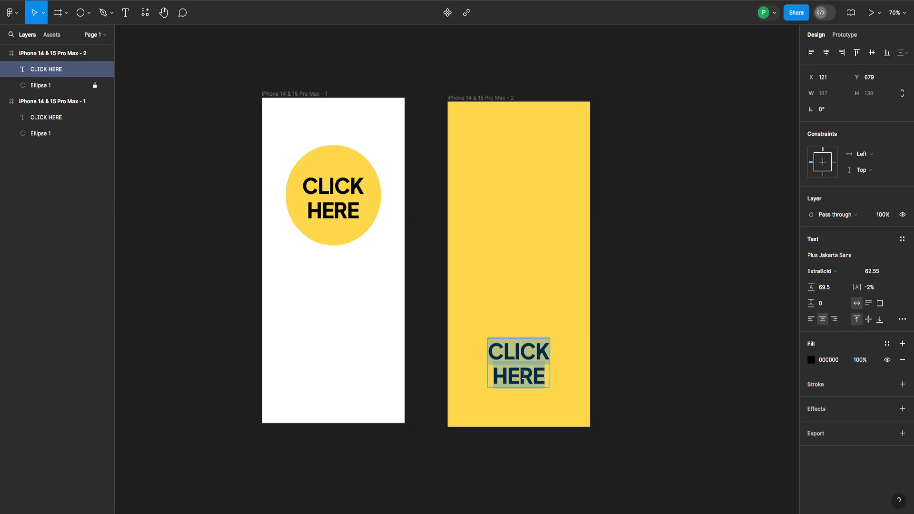
type("WELCOME")
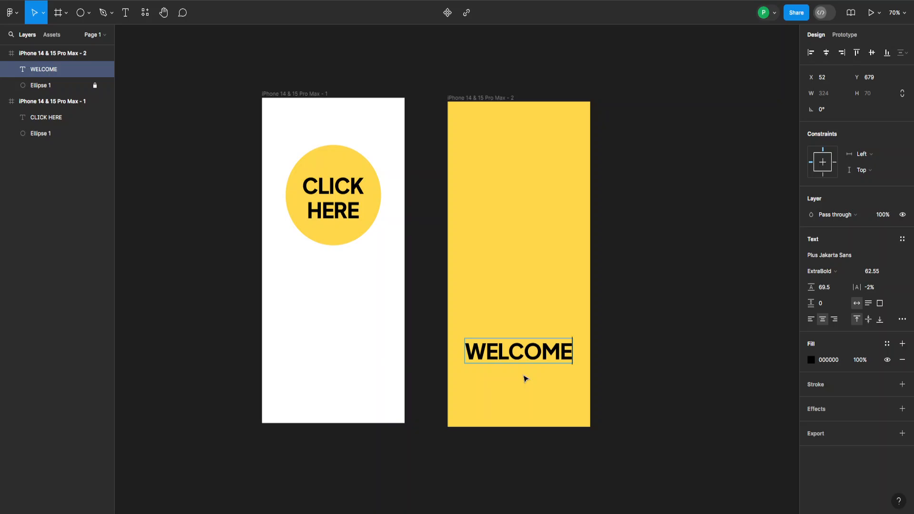
type("!")
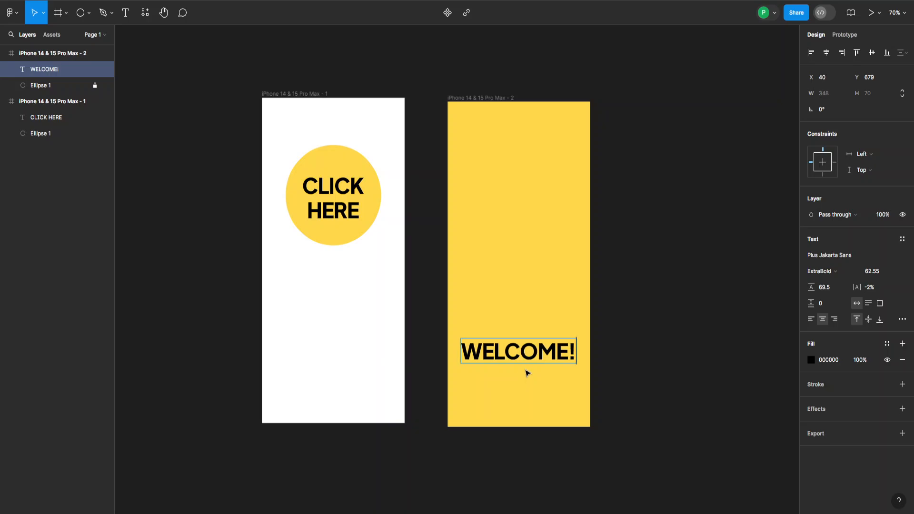
key("Escape")
Step: Scale the WELCOME! text down to about 291 × 59, move it slightly lower and change its fill to white FFFFFF
key("k")
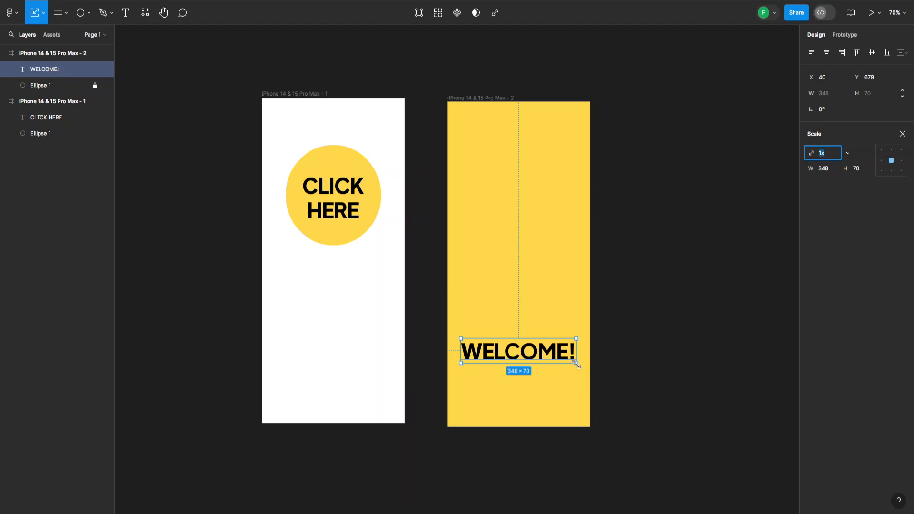
left_click_drag(576, 363, 557, 378)
double_click(545, 373)
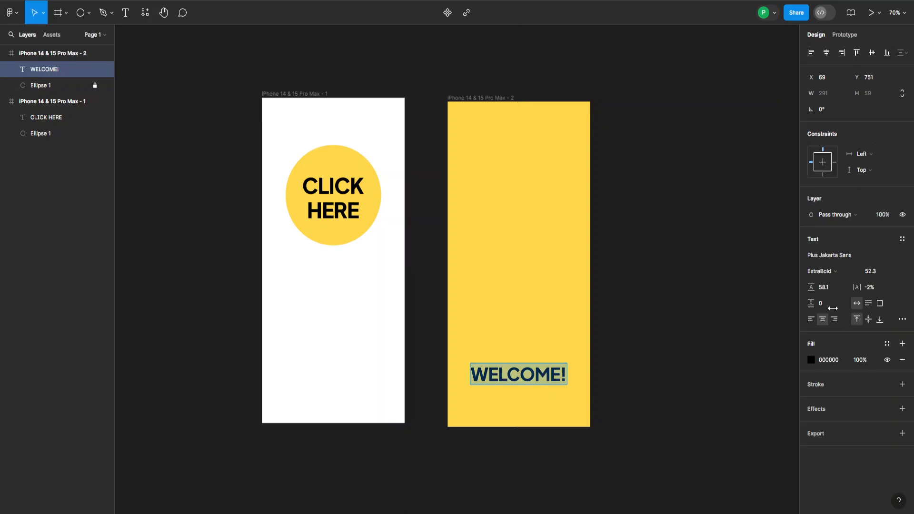
left_click(810, 360)
left_click_drag(744, 334, 667, 243)
left_click(790, 228)
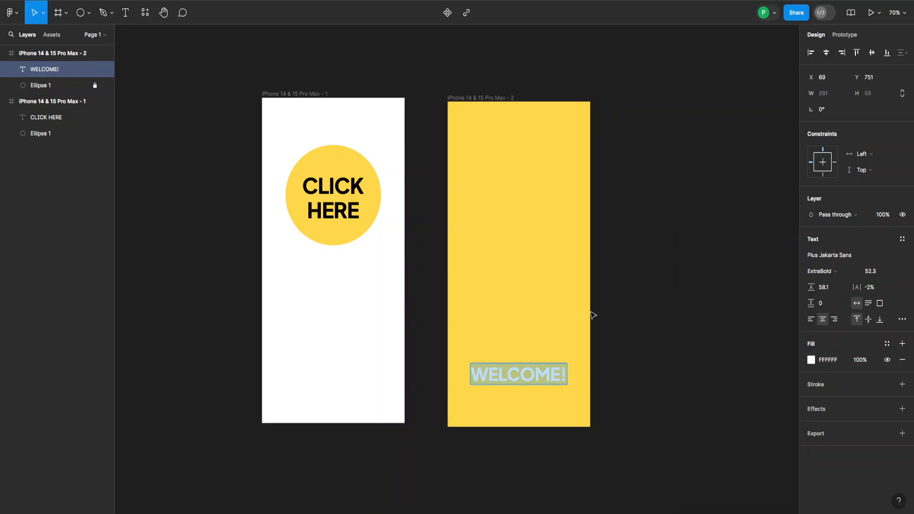
key("Escape")
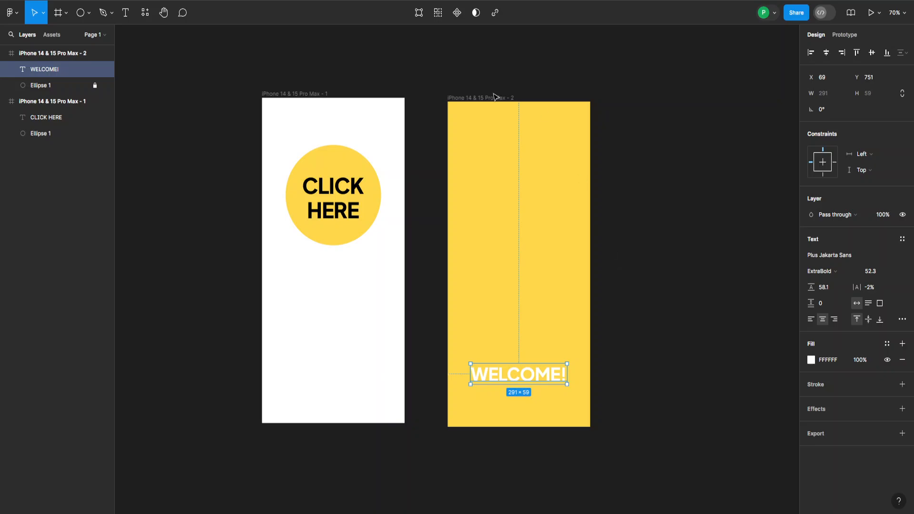
Step: Move the yellow frame up so its top edge aligns with the first frame
left_click_drag(495, 97, 497, 94)
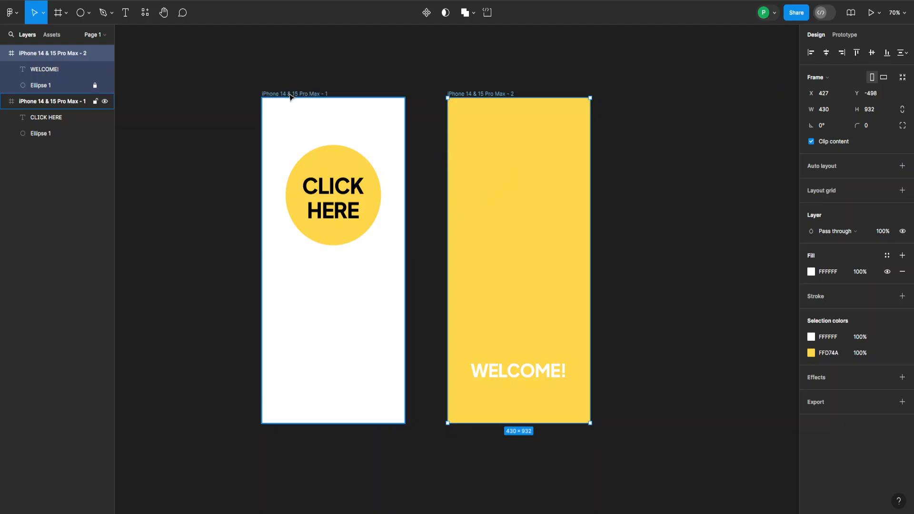
left_click(357, 80)
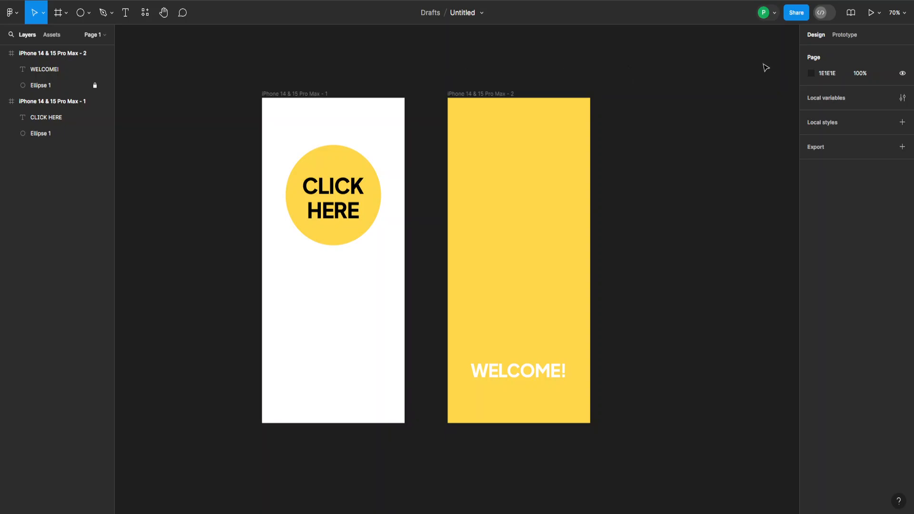
Step: In prototype mode, connect the CLICK HERE frame to the WELCOME! frame with an interaction
left_click(843, 35)
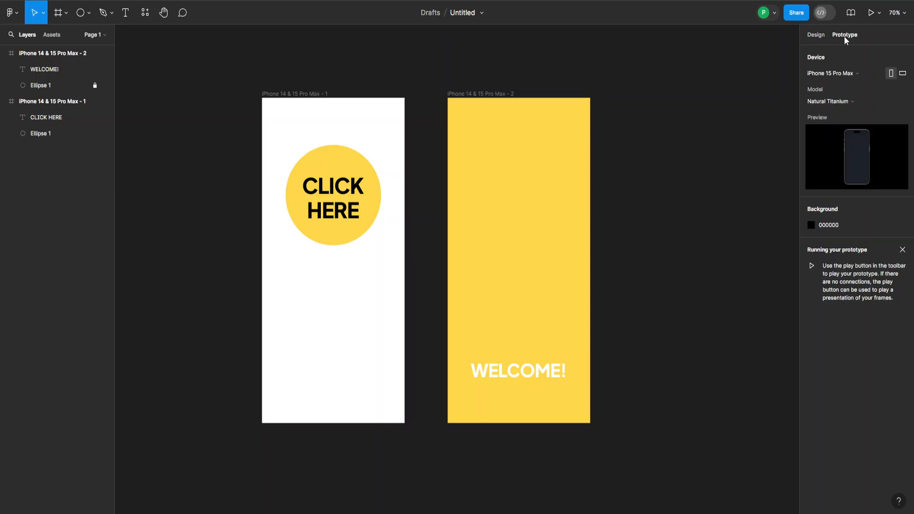
left_click(297, 93)
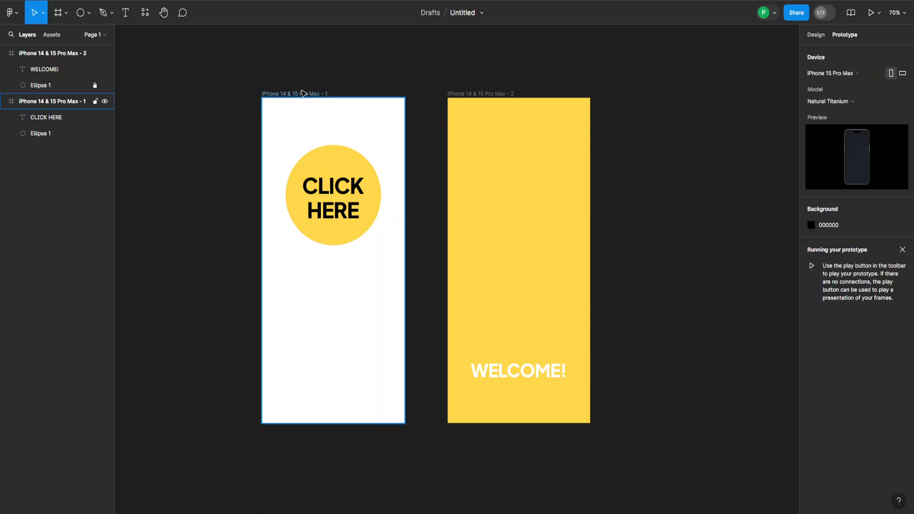
left_click(273, 95)
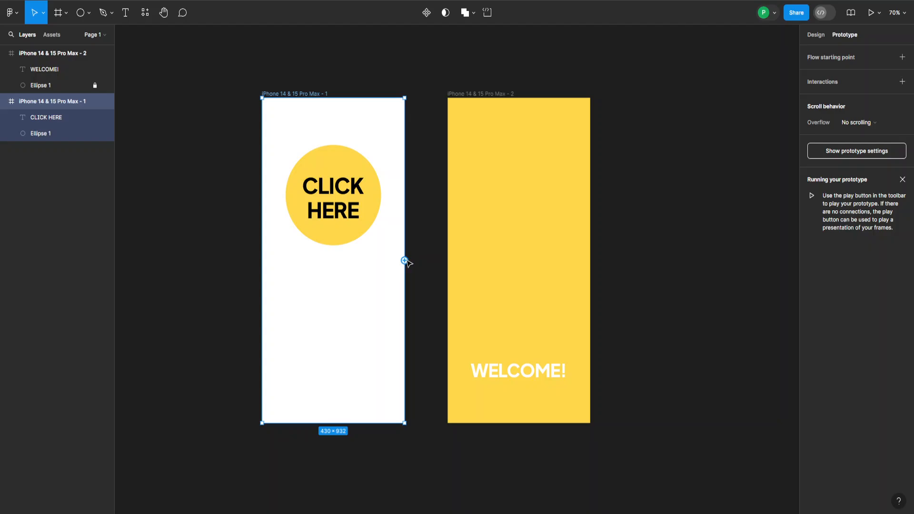
left_click_drag(404, 260, 452, 261)
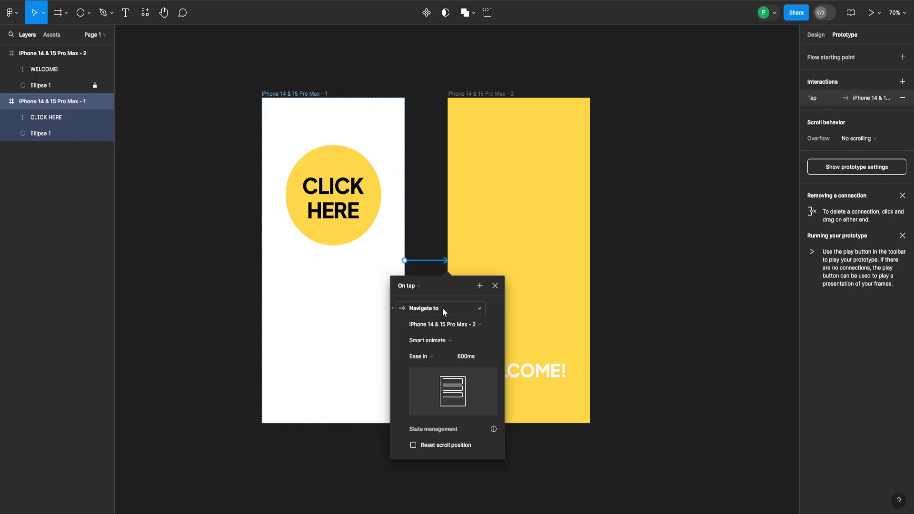
Step: Use On tap as the interaction's trigger and Smart animate with Ease in as its animation, then close the interaction settings
left_click(419, 286)
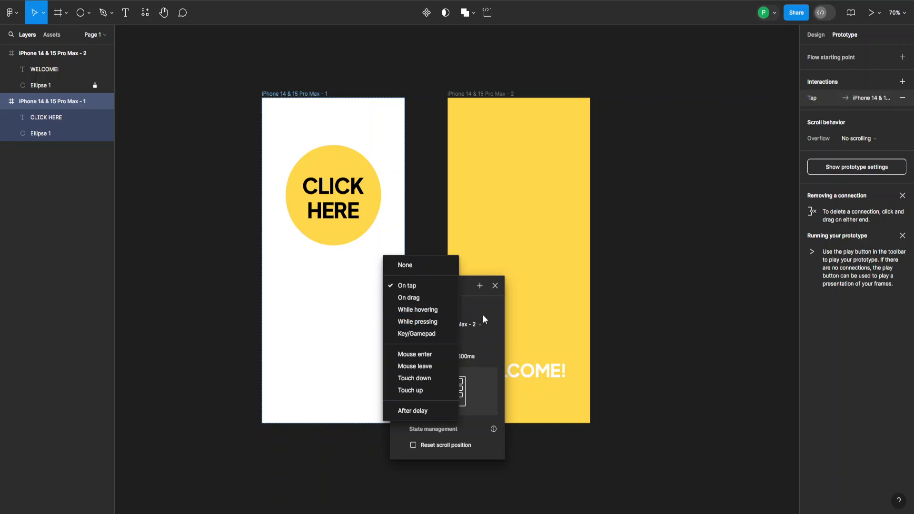
left_click(406, 286)
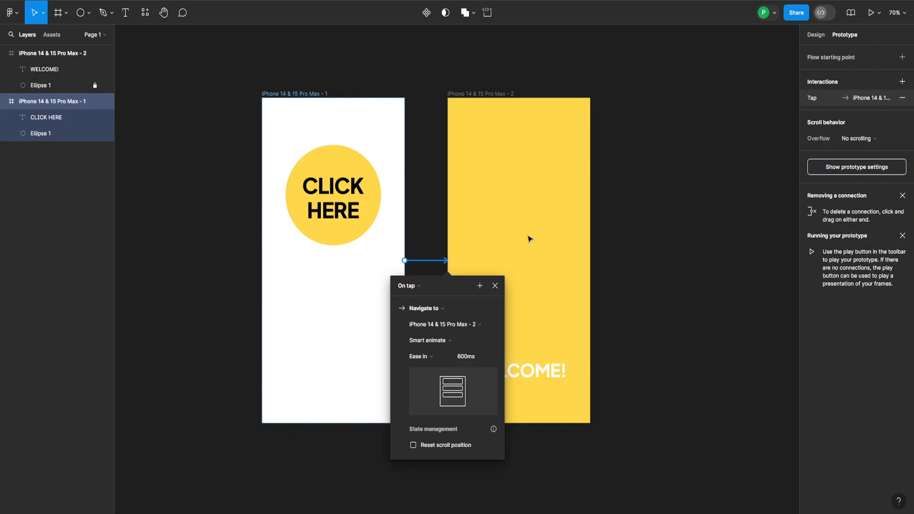
left_click(417, 341)
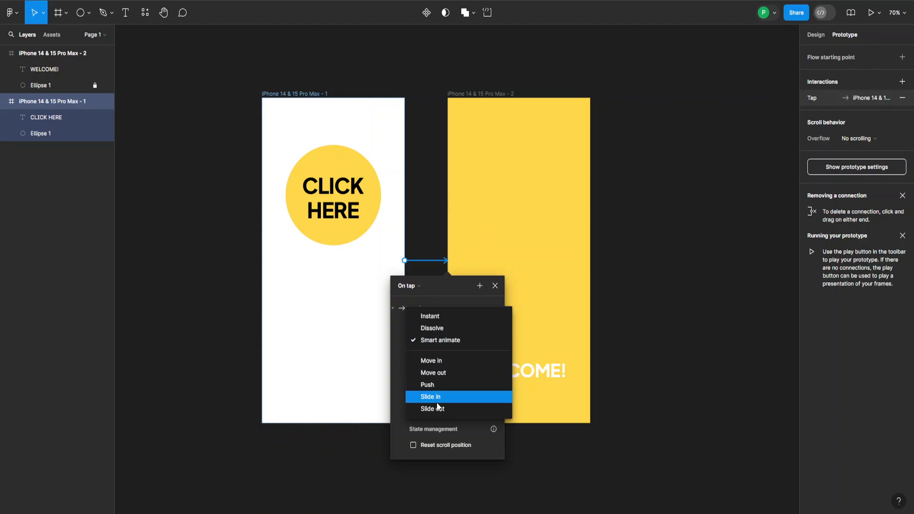
left_click(439, 341)
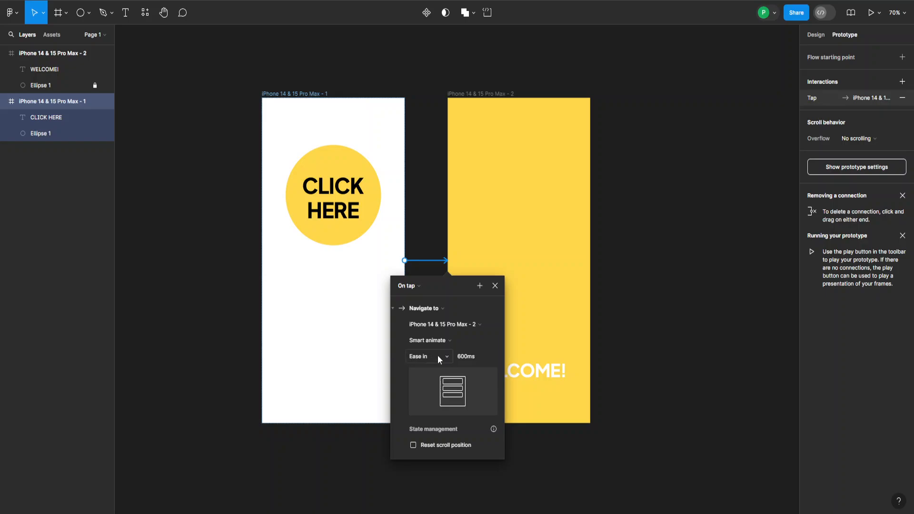
left_click(435, 361)
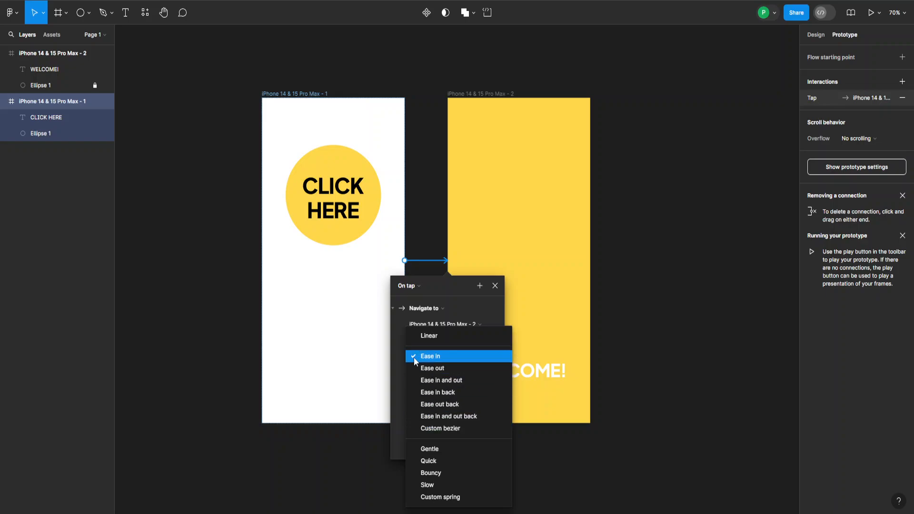
left_click(399, 334)
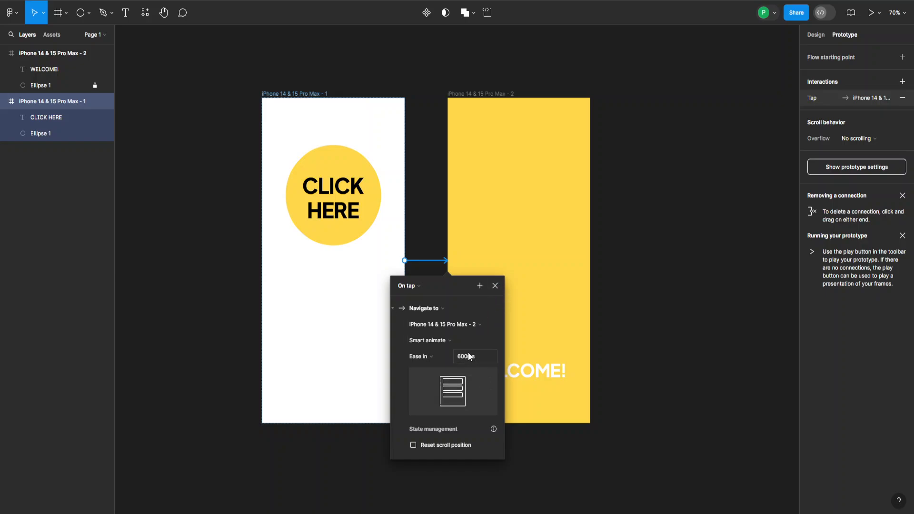
left_click(495, 285)
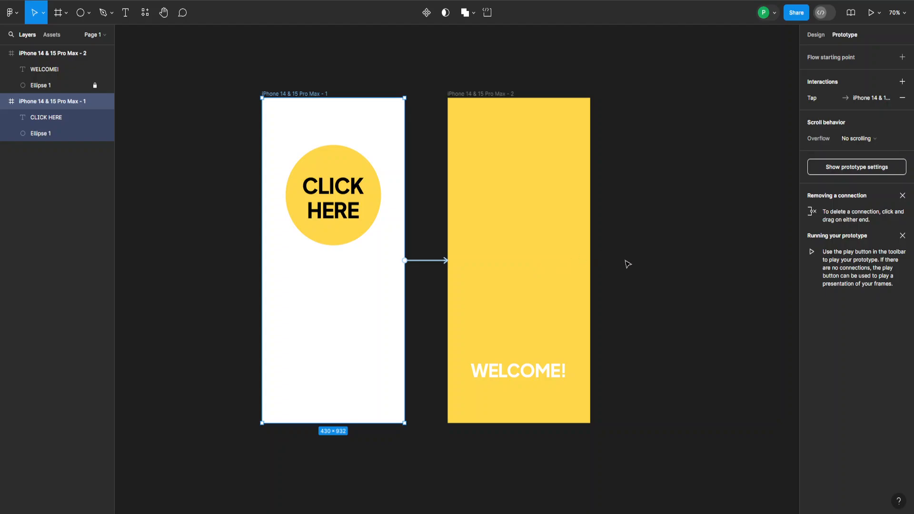
Step: Play the prototype, tap the CLICK HERE circle to test the transition, and return to the design file
left_click(872, 15)
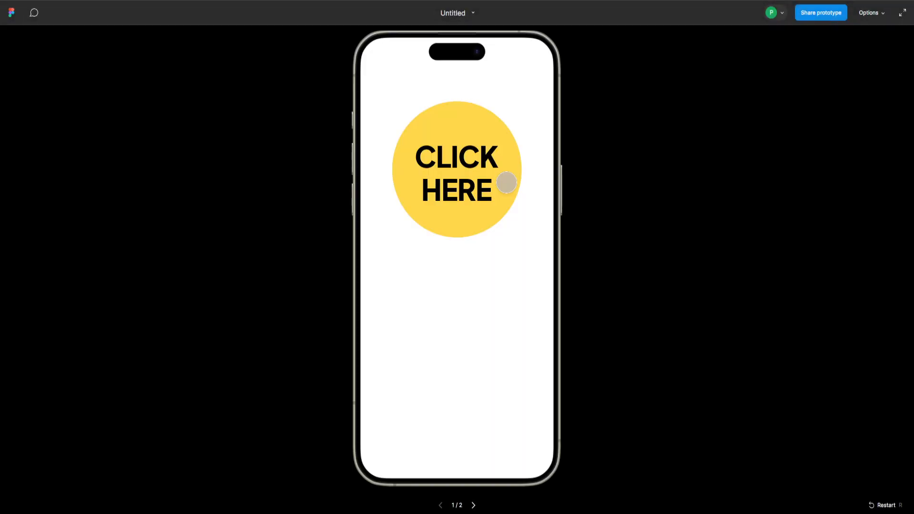
left_click(466, 173)
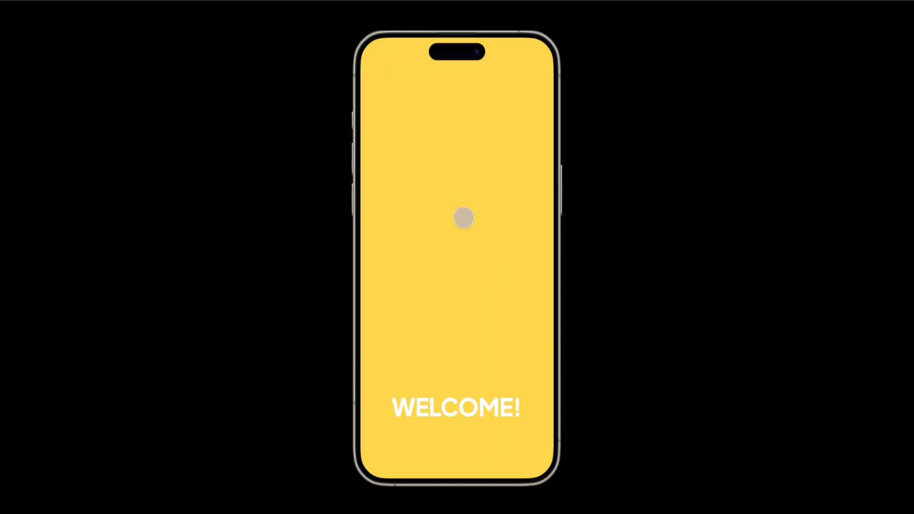
key("Escape")
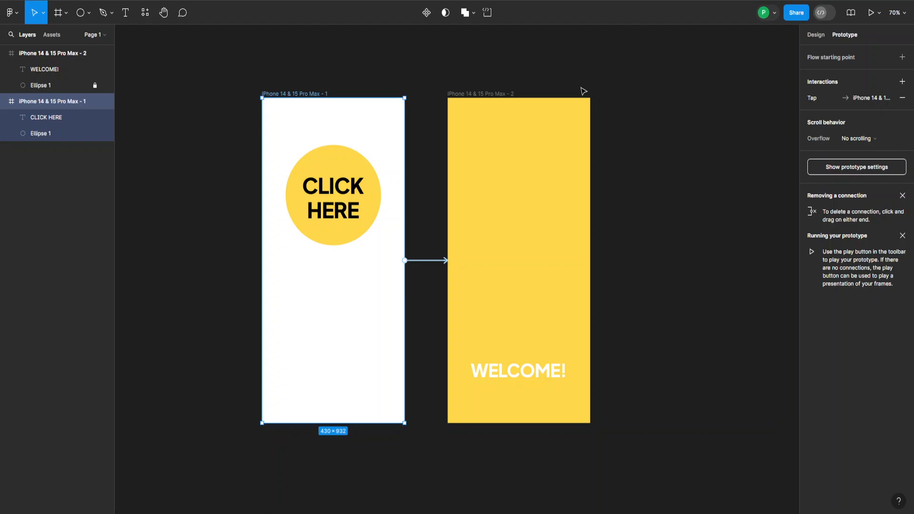
left_click(637, 173)
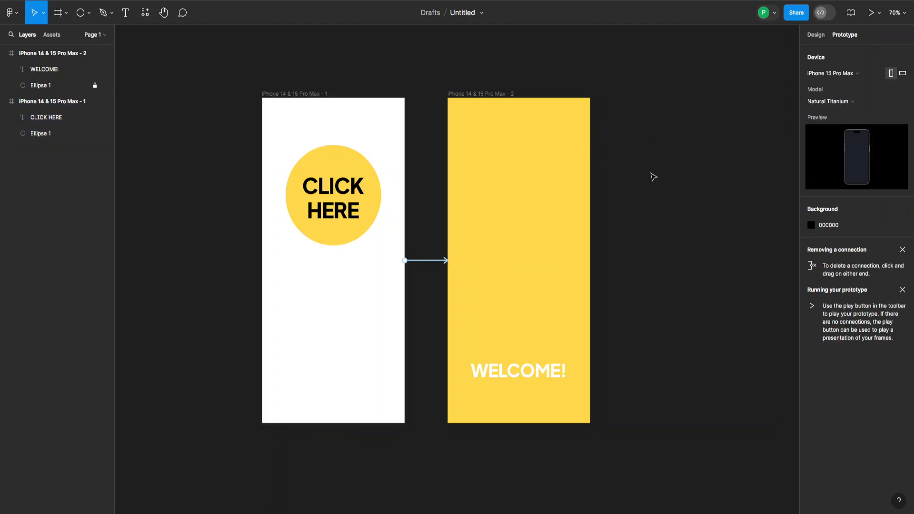